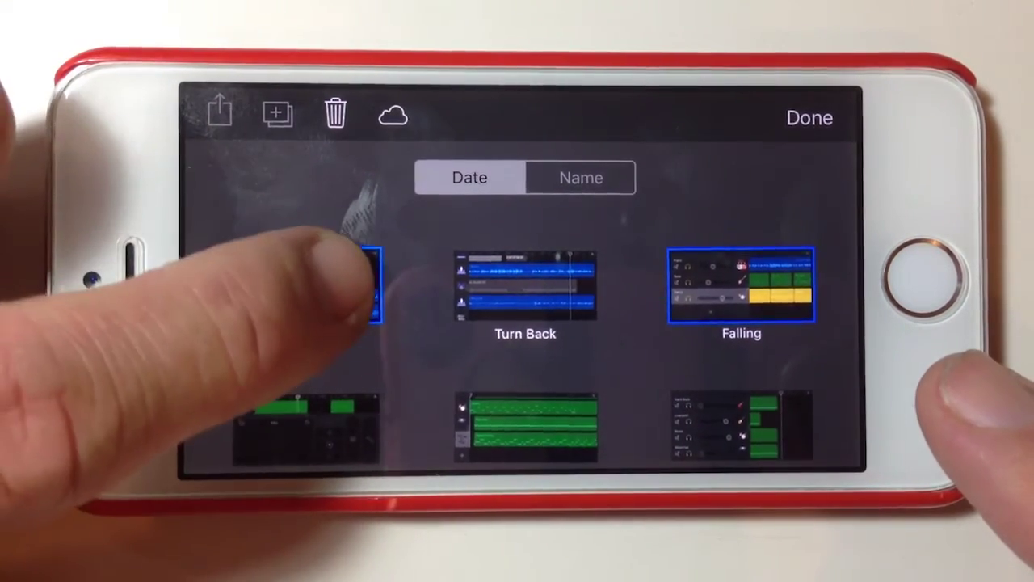
# Send only the Falling song to iTunes as a GarageBand project, leaving The Beach out of the selection
pyautogui.click(305, 287)
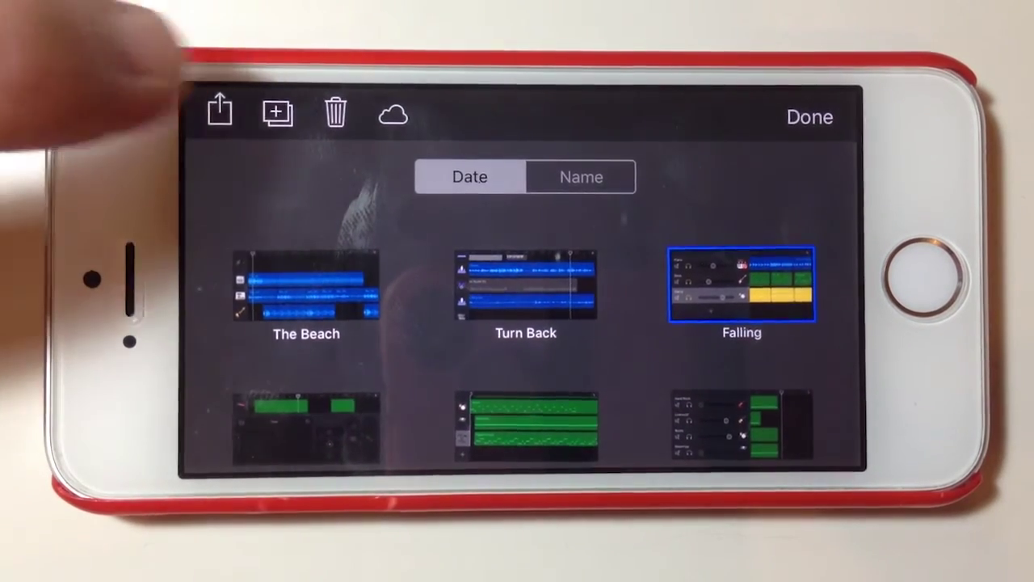
pyautogui.click(220, 111)
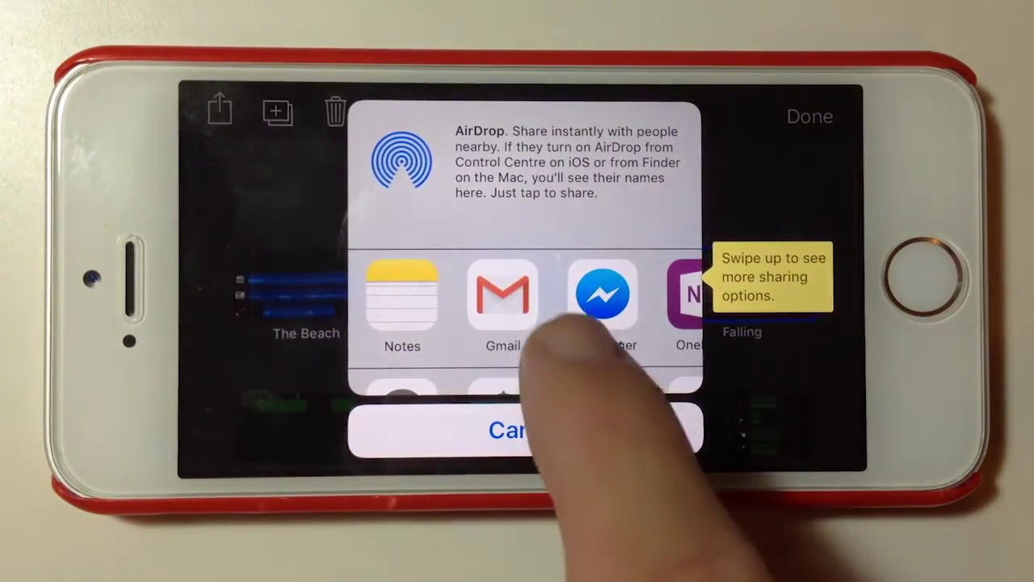
pyautogui.moveTo(565, 323); pyautogui.dragTo(574, 210)
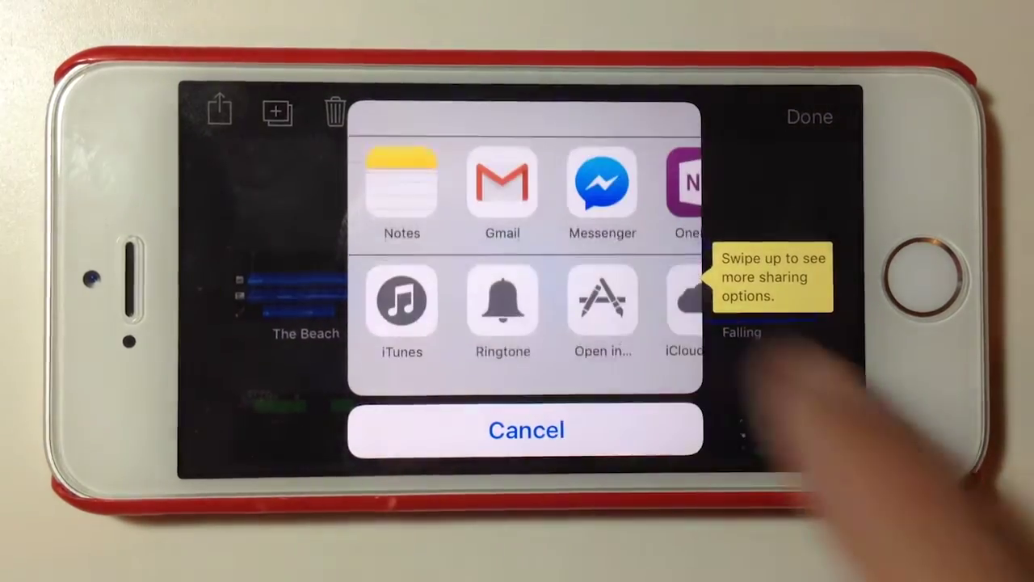
pyautogui.click(404, 323)
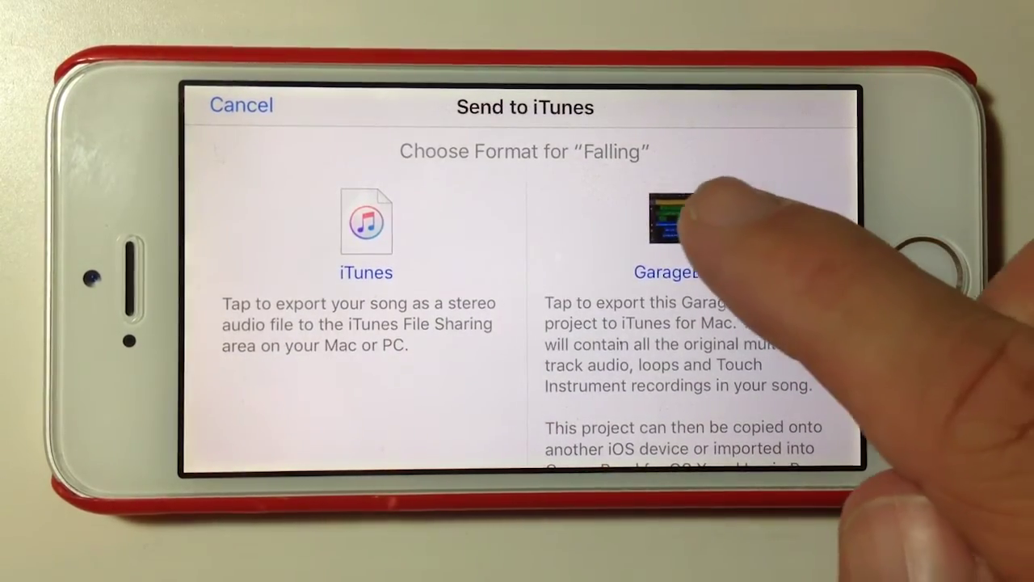
pyautogui.click(687, 217)
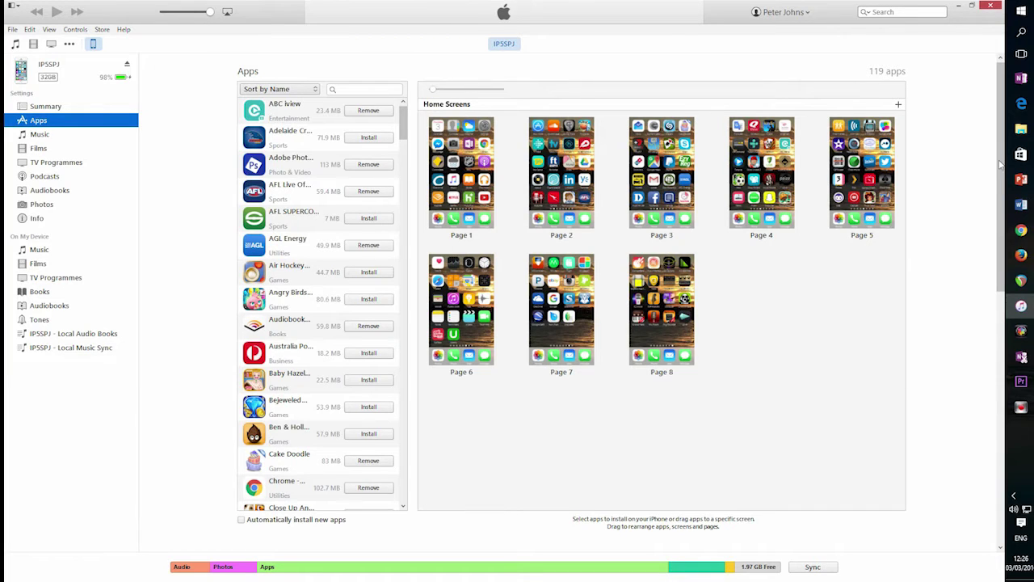
# In iTunes on the computer, show the iPhone's GarageBand documents under File Sharing and inspect Falling.band and The Beach.aif
pyautogui.moveTo(1002, 154); pyautogui.dragTo(964, 376)
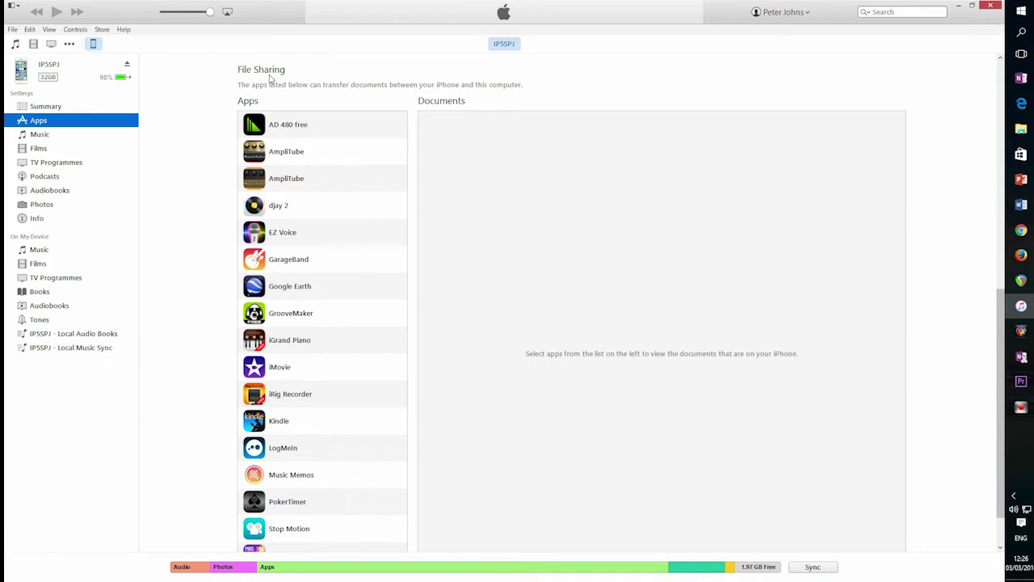
pyautogui.click(285, 262)
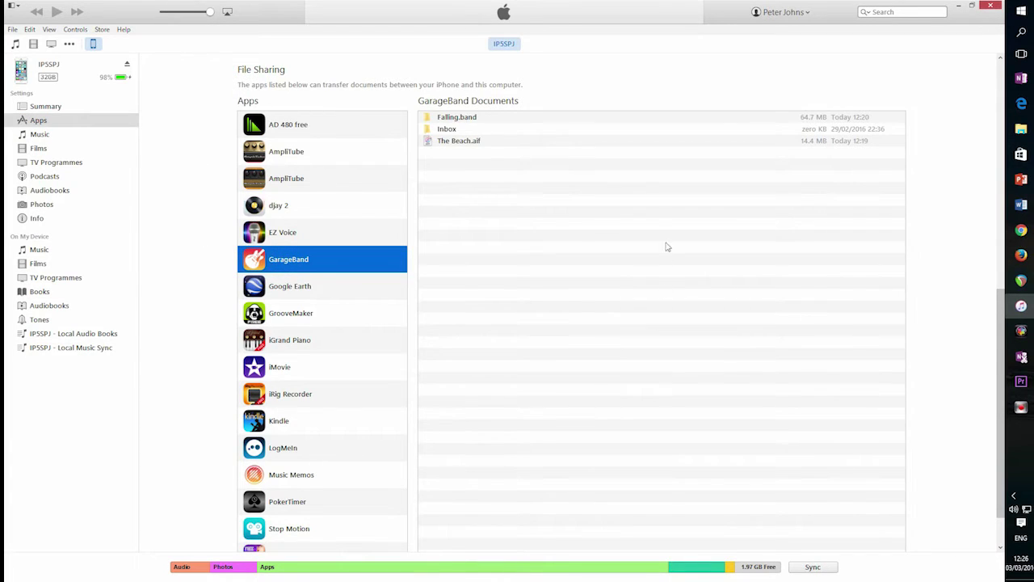
pyautogui.click(486, 119)
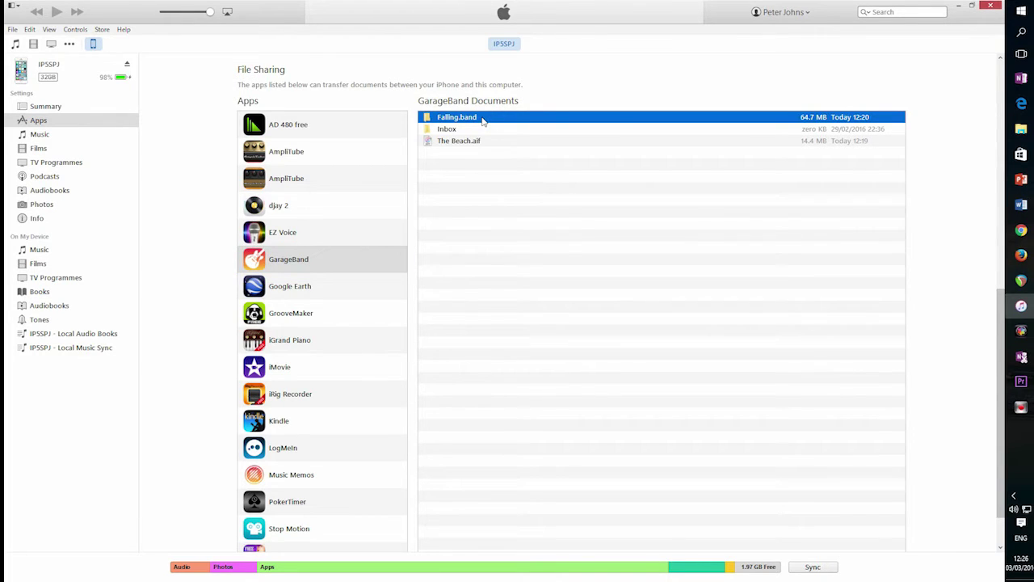
pyautogui.click(500, 142)
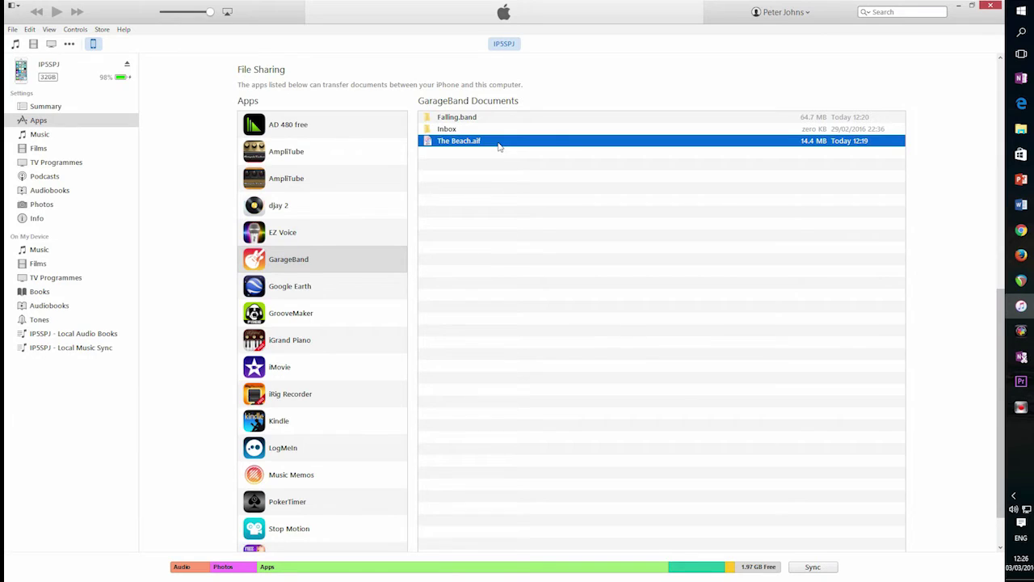
pyautogui.click(525, 118)
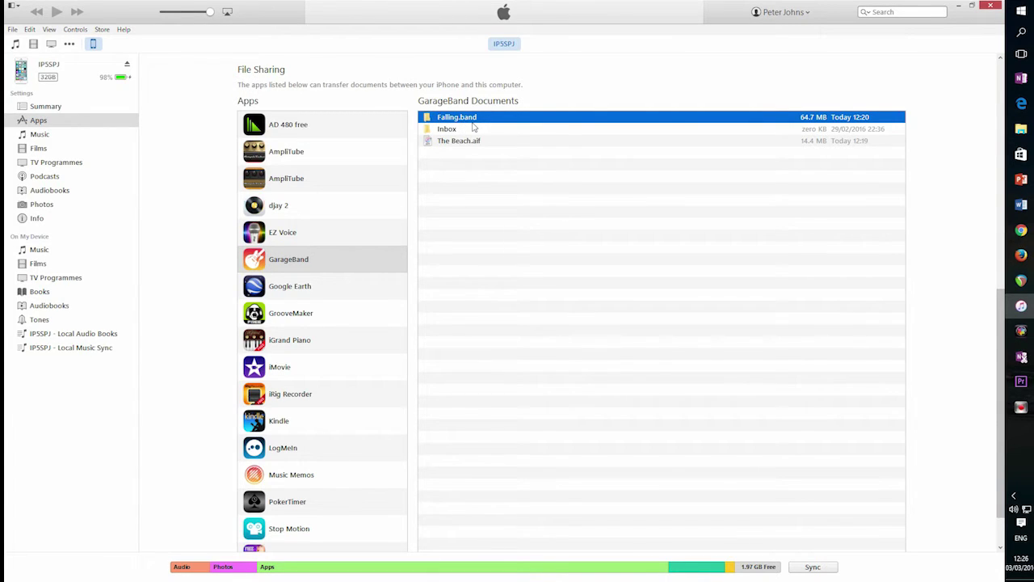
pyautogui.click(474, 142)
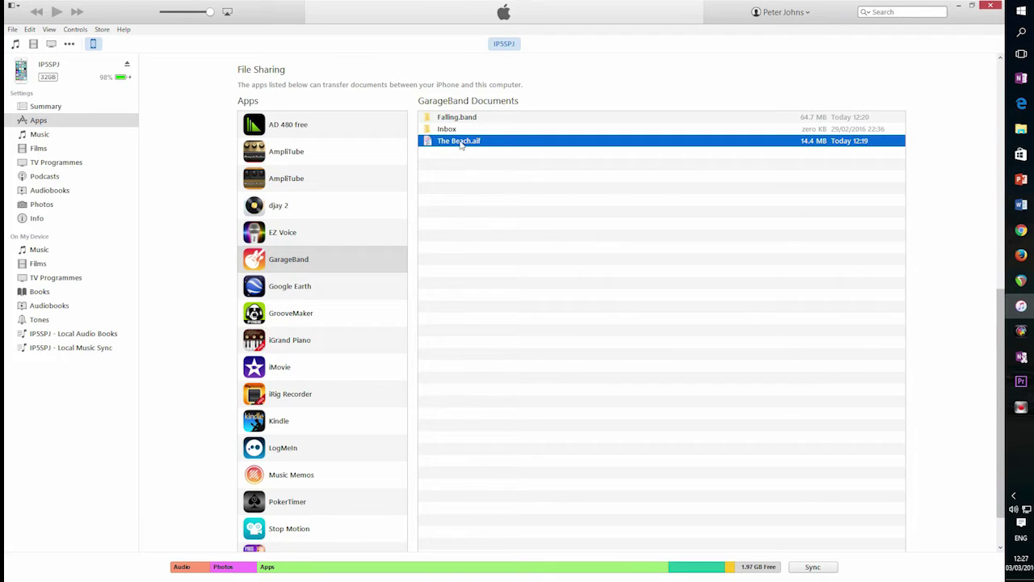
# Save Falling.band and The Beach.aif together from the GarageBand documents to the Recording > Output > Garage Band folder on Data (J:)
pyautogui.moveTo(1001, 343); pyautogui.dragTo(1002, 390)
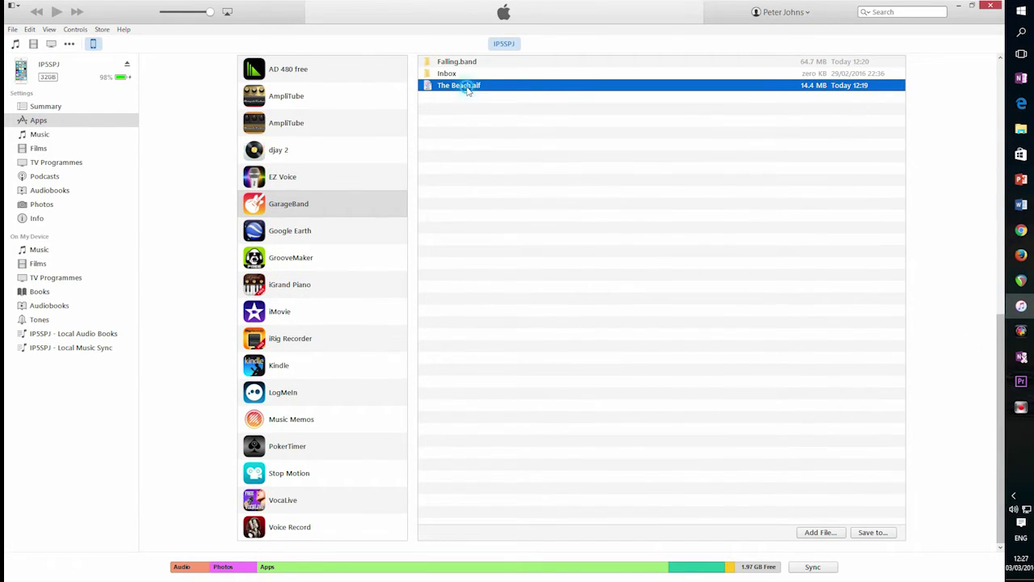
pyautogui.moveTo(467, 91); pyautogui.dragTo(480, 176)
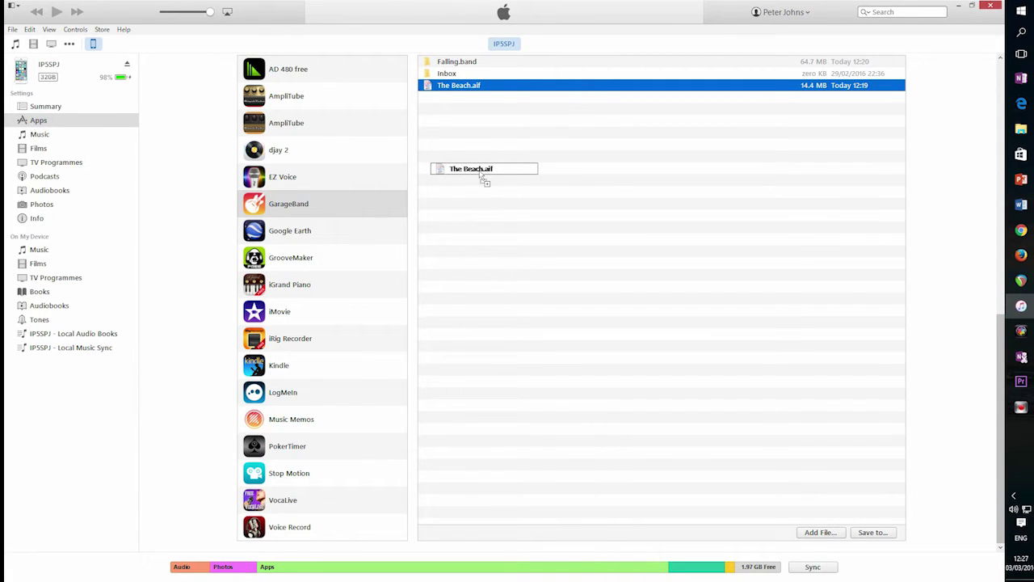
pyautogui.moveTo(480, 176); pyautogui.dragTo(482, 109)
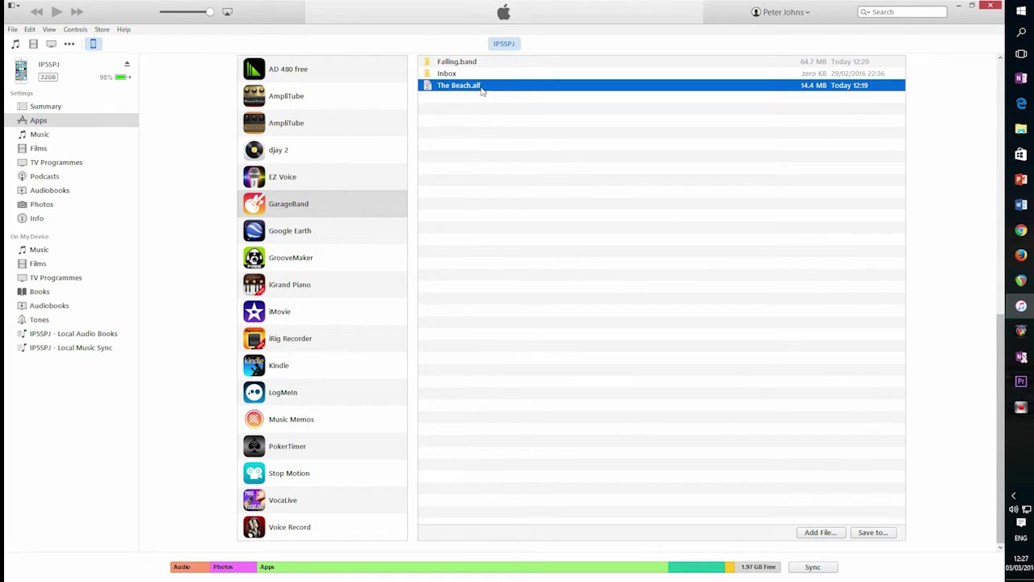
pyautogui.keyDown('ctrl'); pyautogui.click(466, 64); pyautogui.keyUp('ctrl')
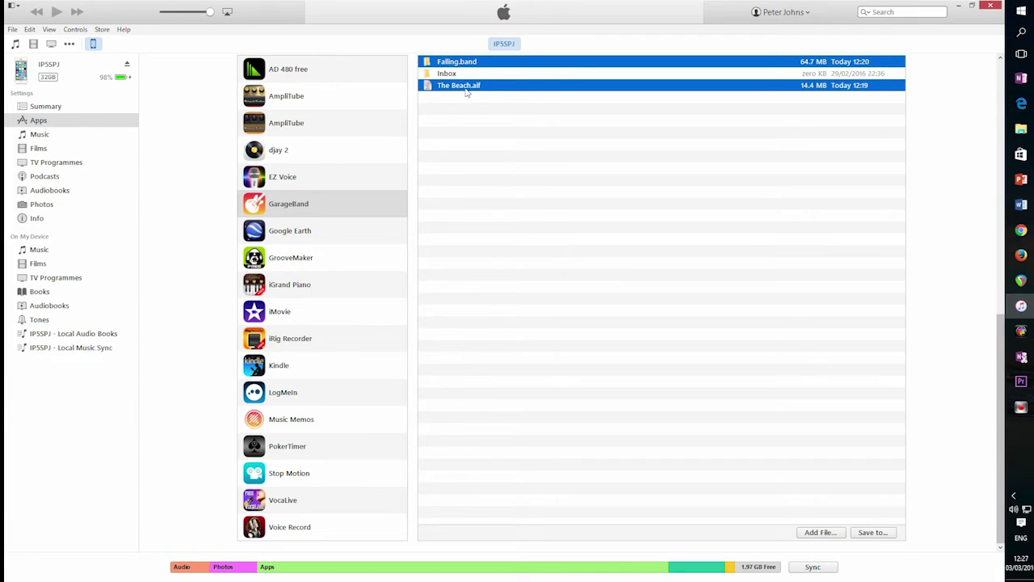
pyautogui.click(873, 533)
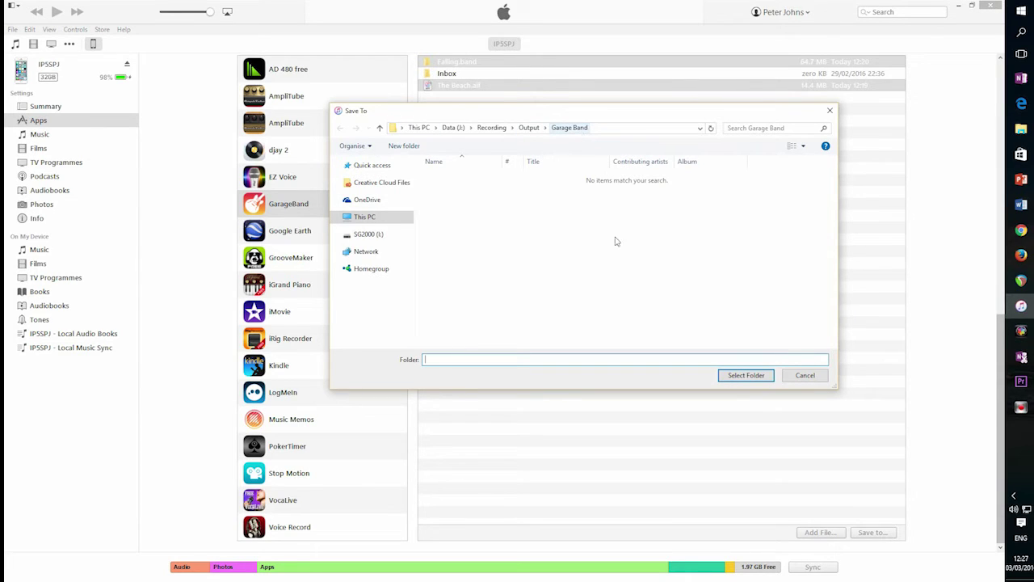
pyautogui.click(746, 375)
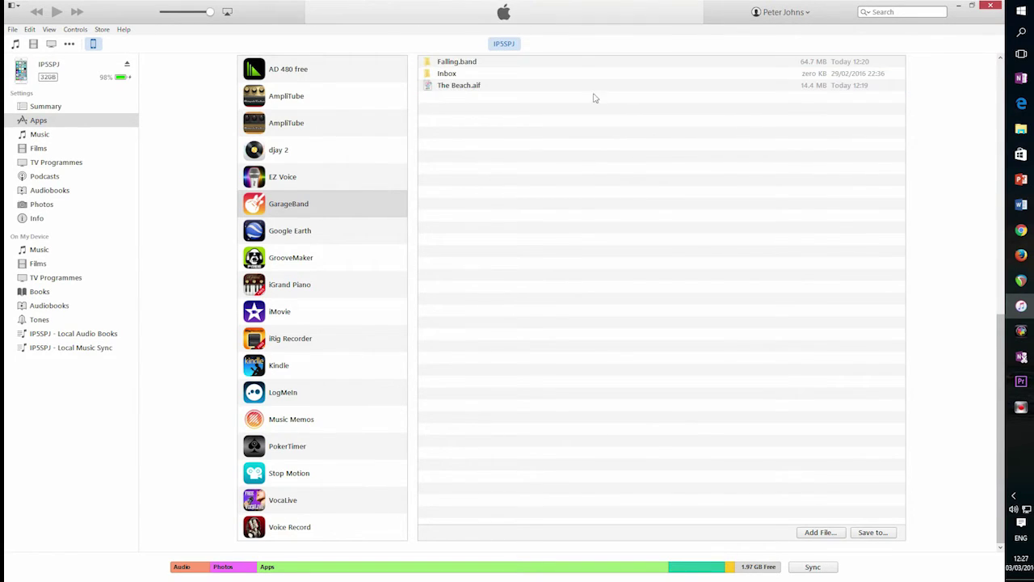
# Switch to the File Explorer window of the Garage Band folder and maximise it
pyautogui.moveTo(1020, 130)
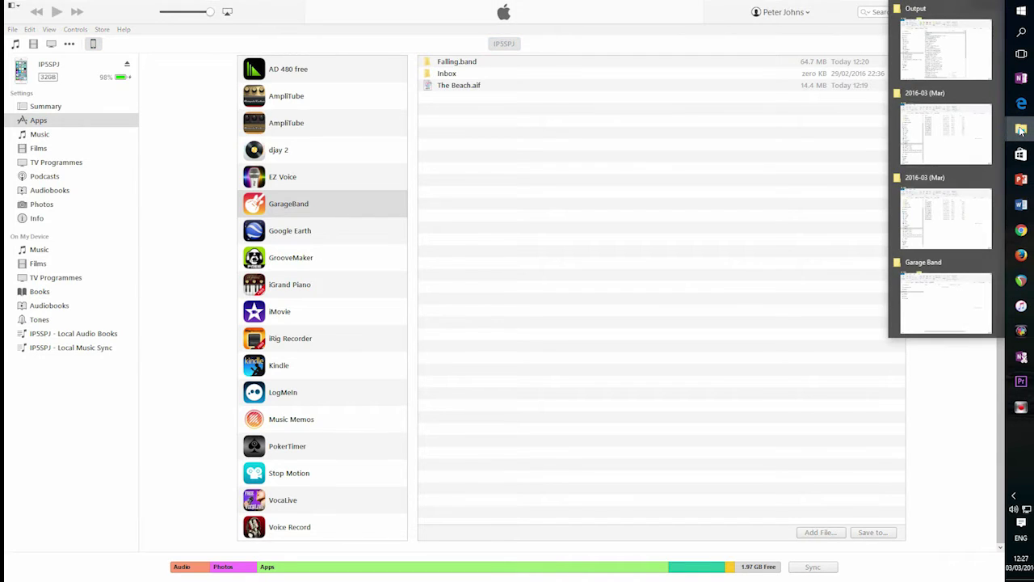
pyautogui.click(946, 306)
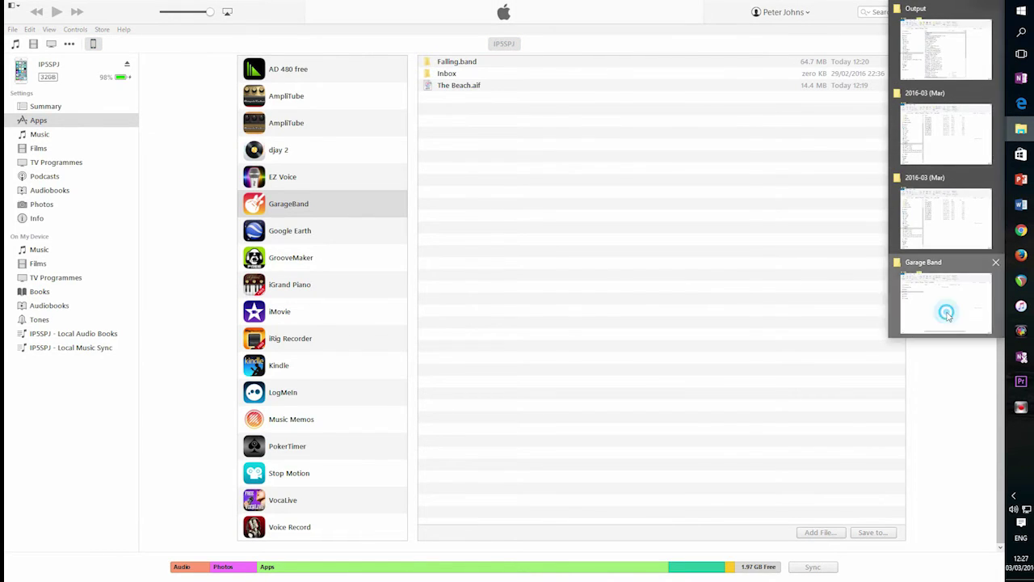
pyautogui.moveTo(330, 13); pyautogui.dragTo(454, 44)
pyautogui.doubleClick(455, 42)
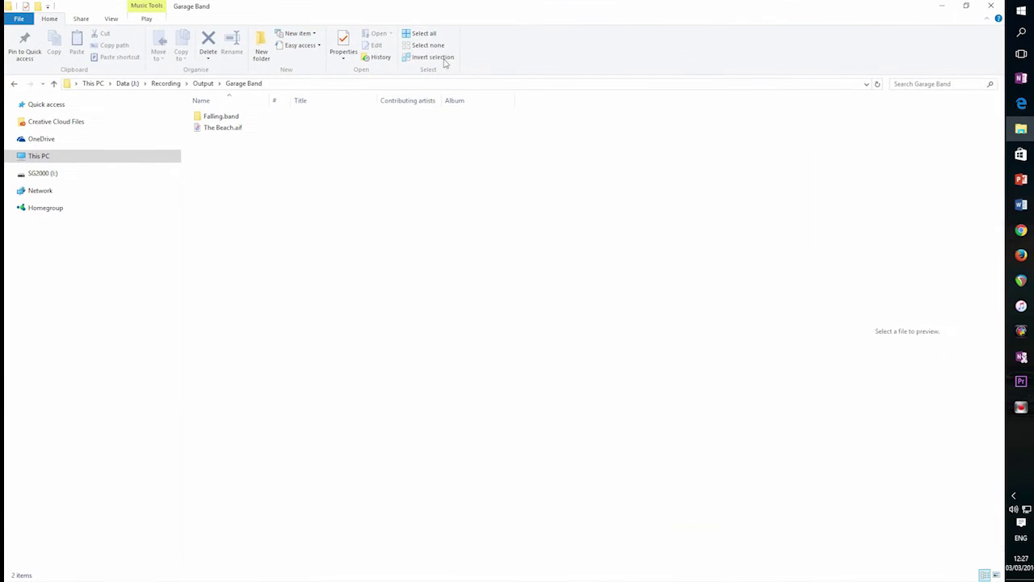
# Play The Beach.aif with iTunes, pause it and minimise iTunes to return to the Garage Band folder
pyautogui.doubleClick(227, 129)
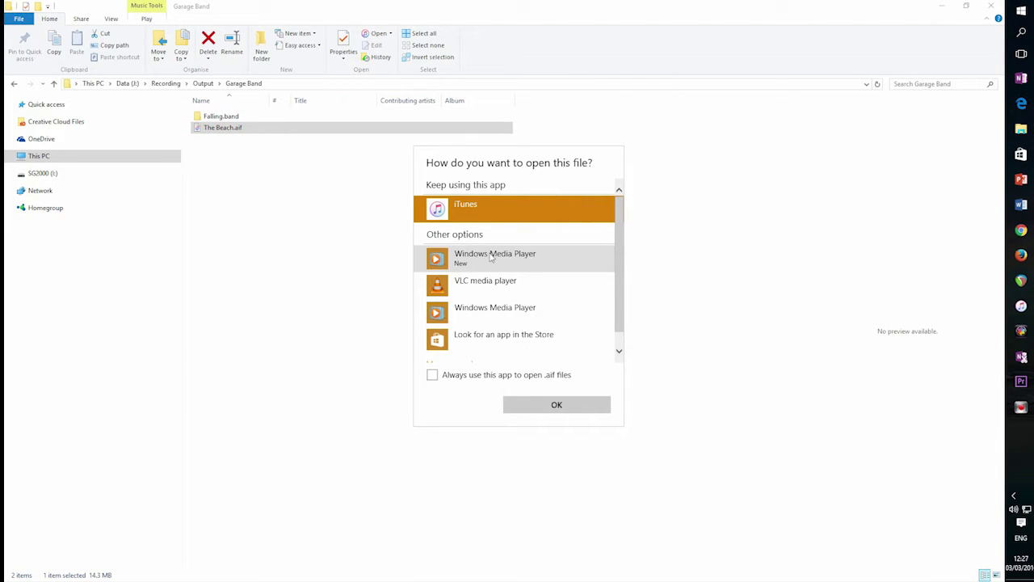
pyautogui.click(557, 405)
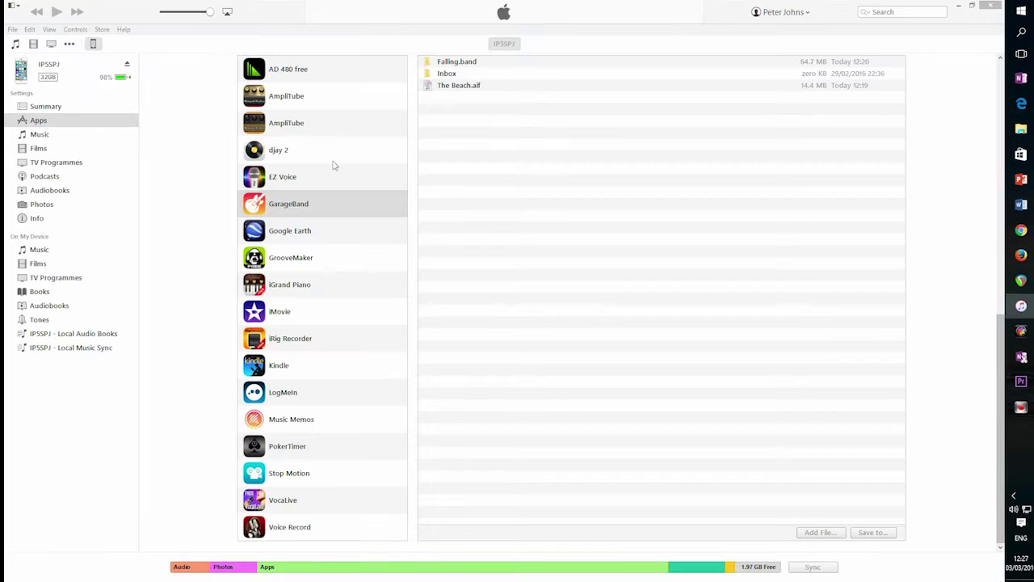
pyautogui.click(57, 12)
pyautogui.click(958, 6)
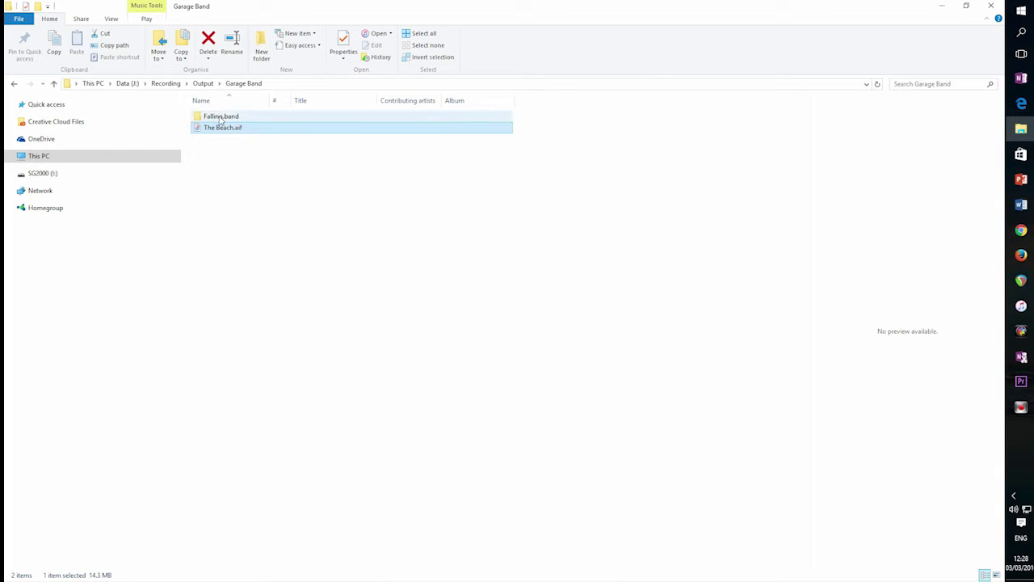
# Open the Media folder inside Falling.band and widen the Name column to read the full audio file names
pyautogui.press('Up')
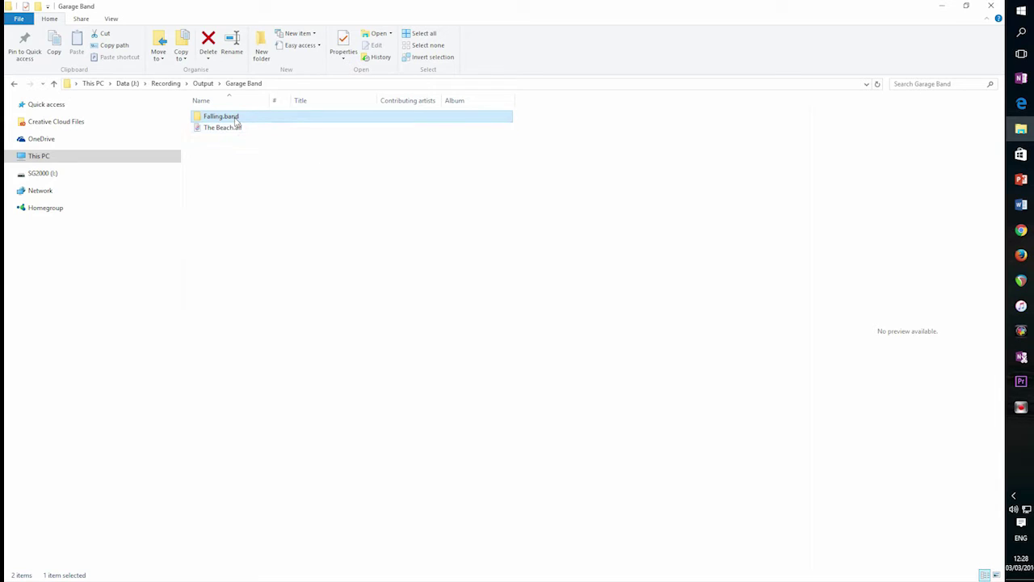
pyautogui.moveTo(227, 123)
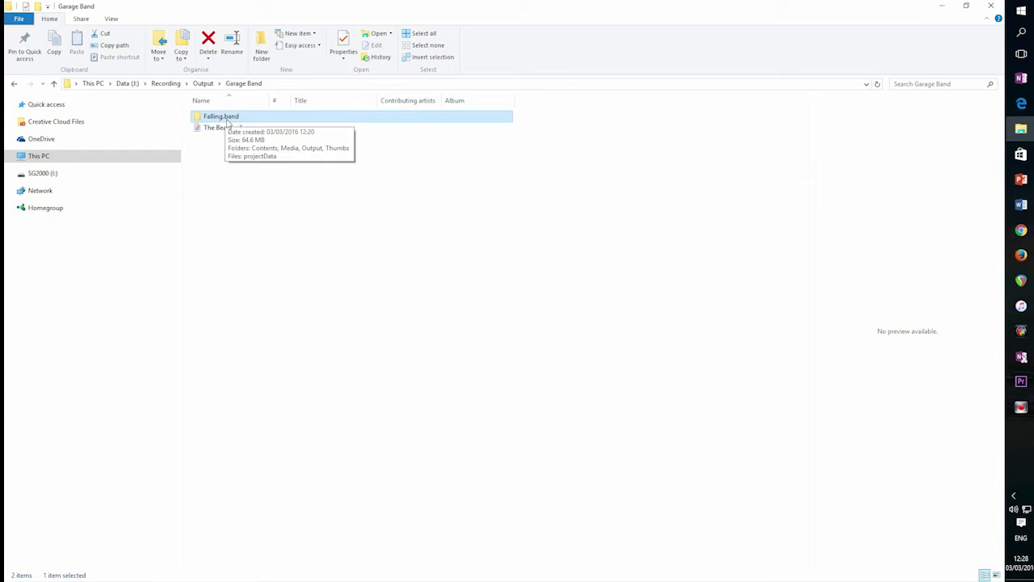
pyautogui.doubleClick(228, 118)
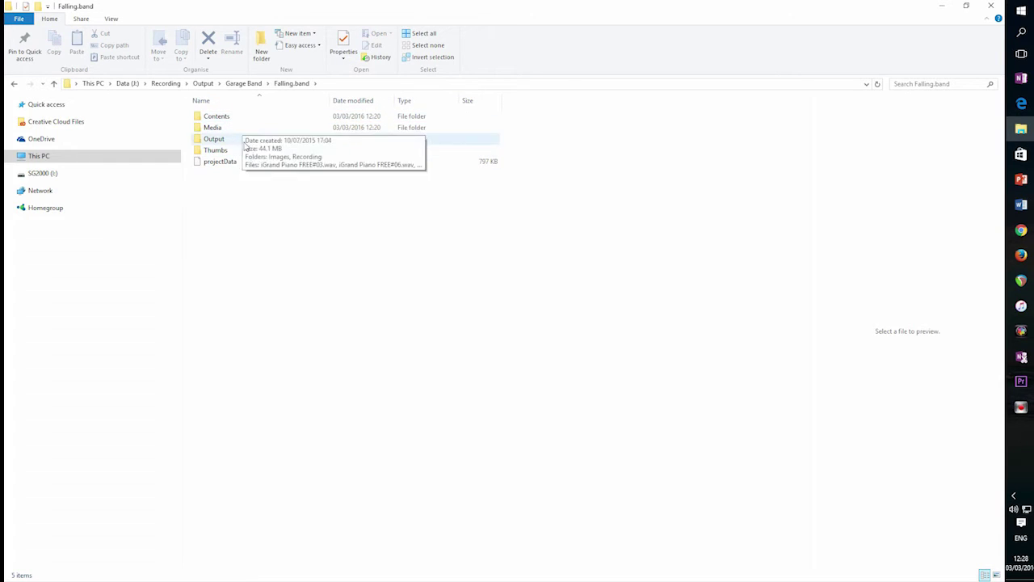
pyautogui.doubleClick(216, 129)
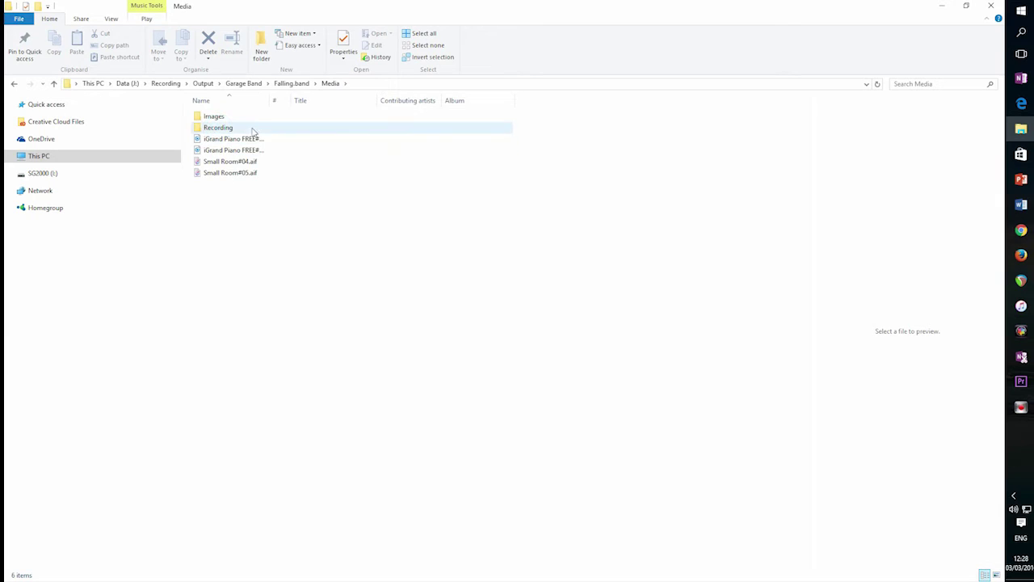
pyautogui.moveTo(270, 100); pyautogui.dragTo(291, 99)
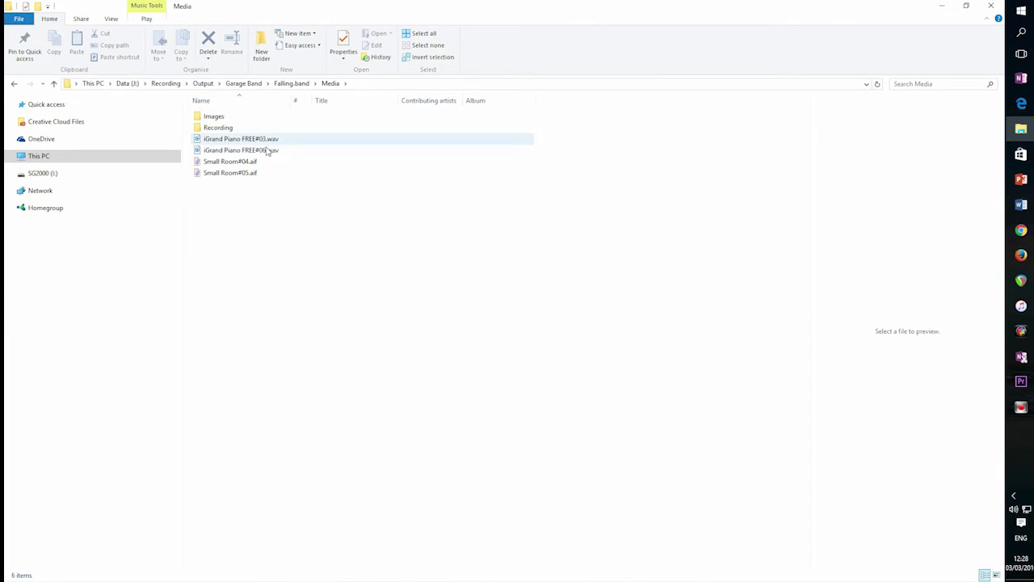
pyautogui.moveTo(271, 151)
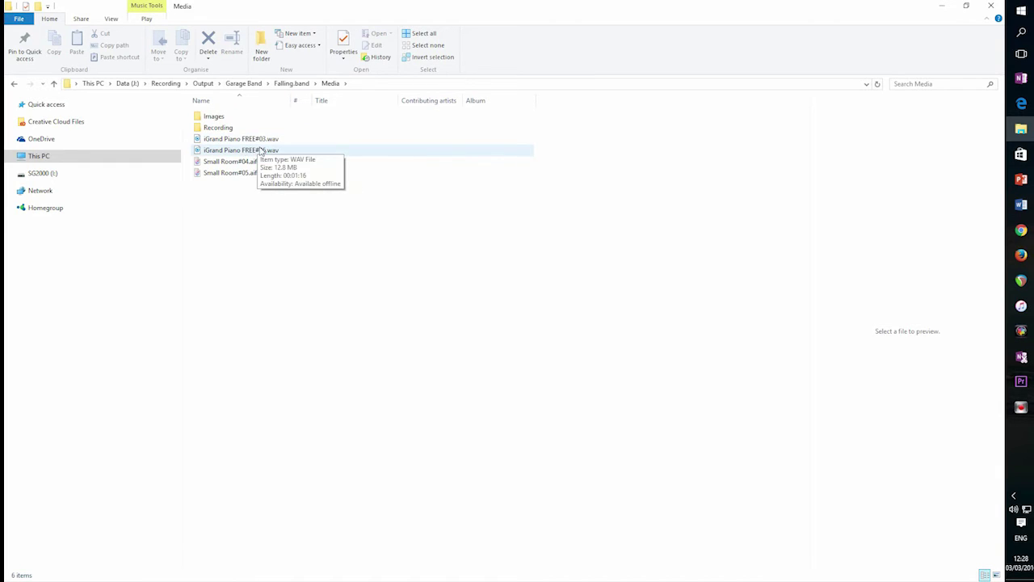
# Check the projectData file in the Falling.band folder and go back up to the Garage Band folder
pyautogui.click(292, 83)
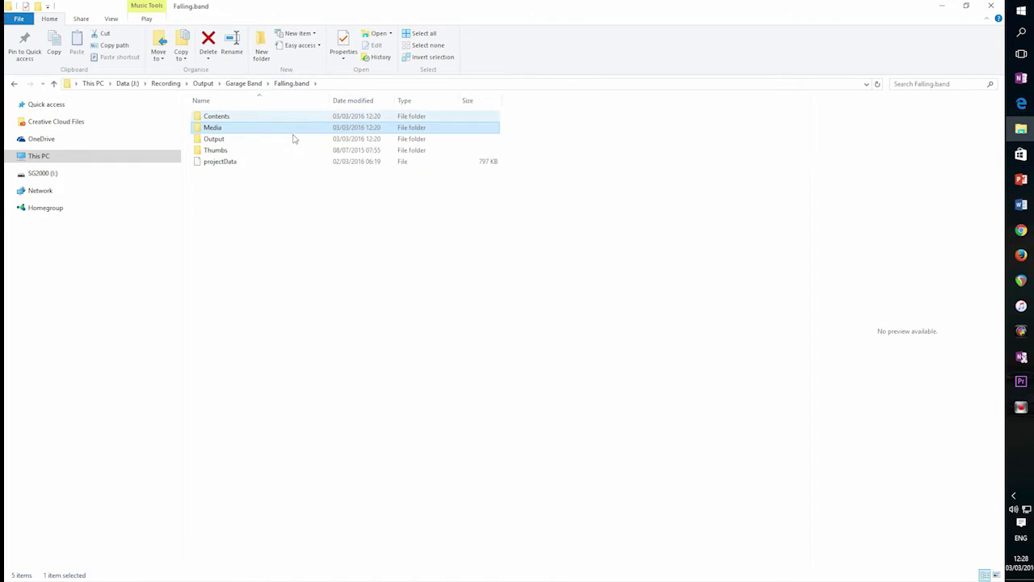
pyautogui.click(214, 165)
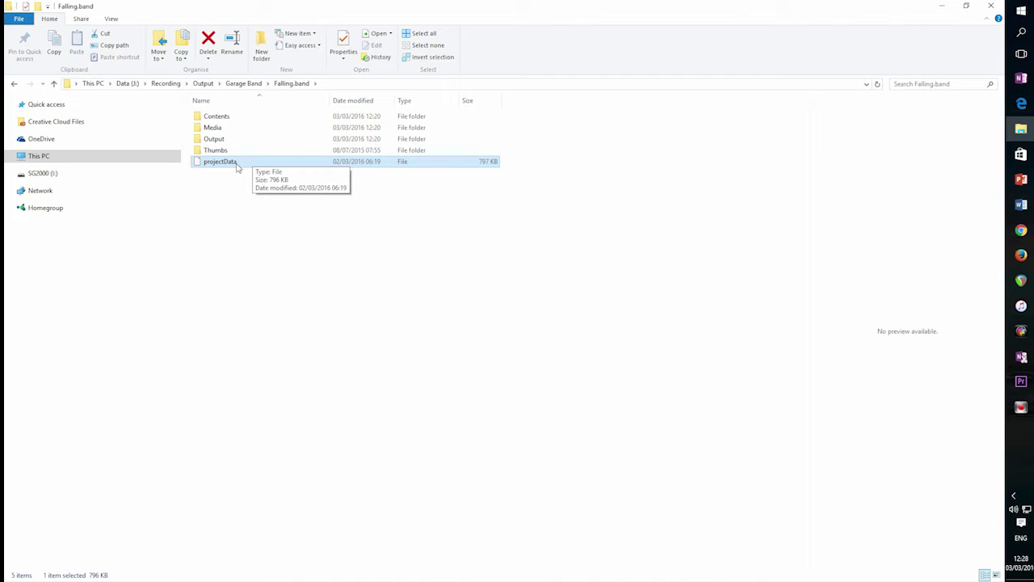
pyautogui.click(246, 83)
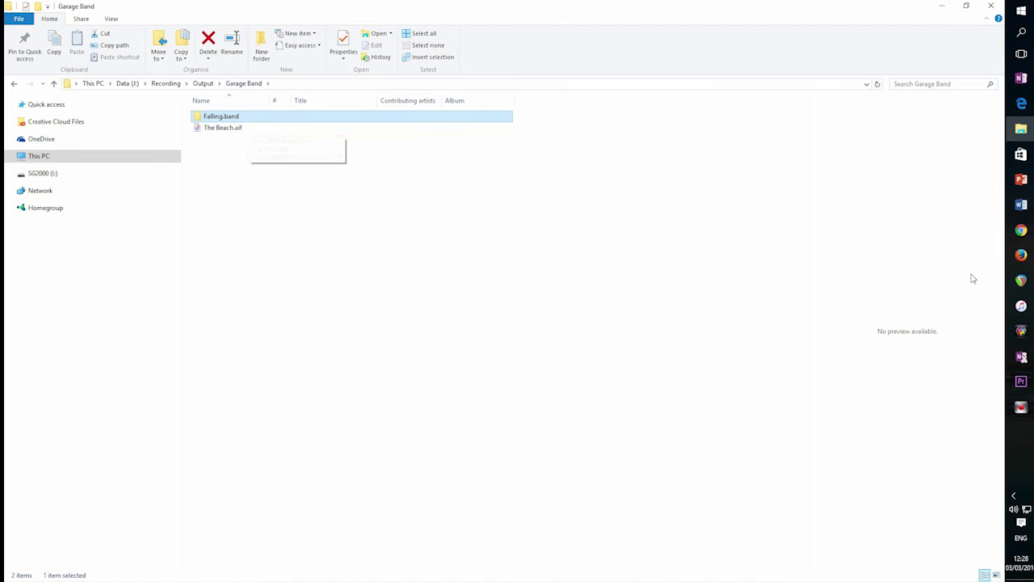
# Switch to iTunes and try to delete Falling.band and The Beach.aif from the iPhone's GarageBand documents, cancelling at the confirmation
pyautogui.click(1021, 306)
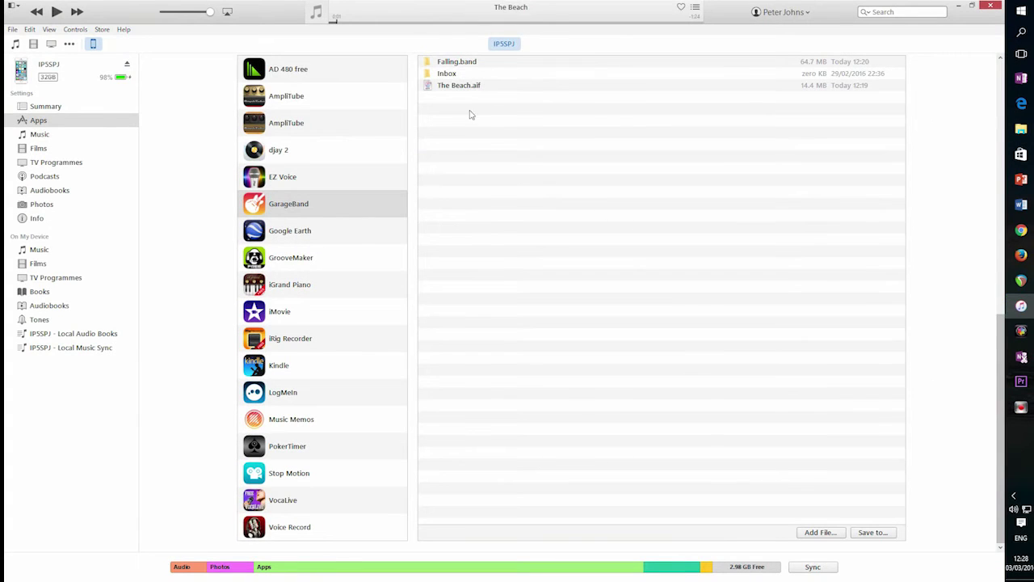
pyautogui.click(459, 64)
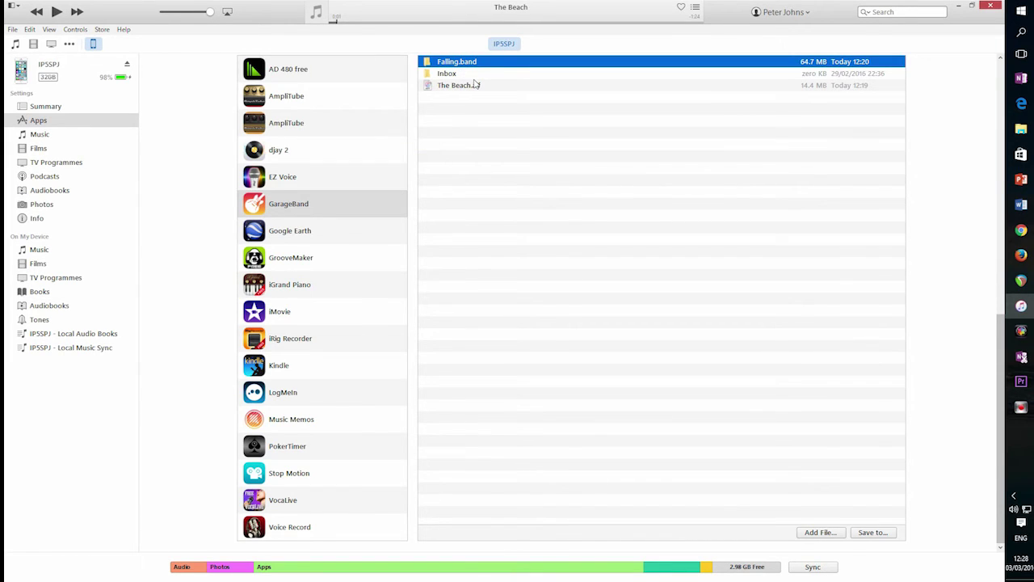
pyautogui.keyDown('ctrl'); pyautogui.click(466, 86); pyautogui.keyUp('ctrl')
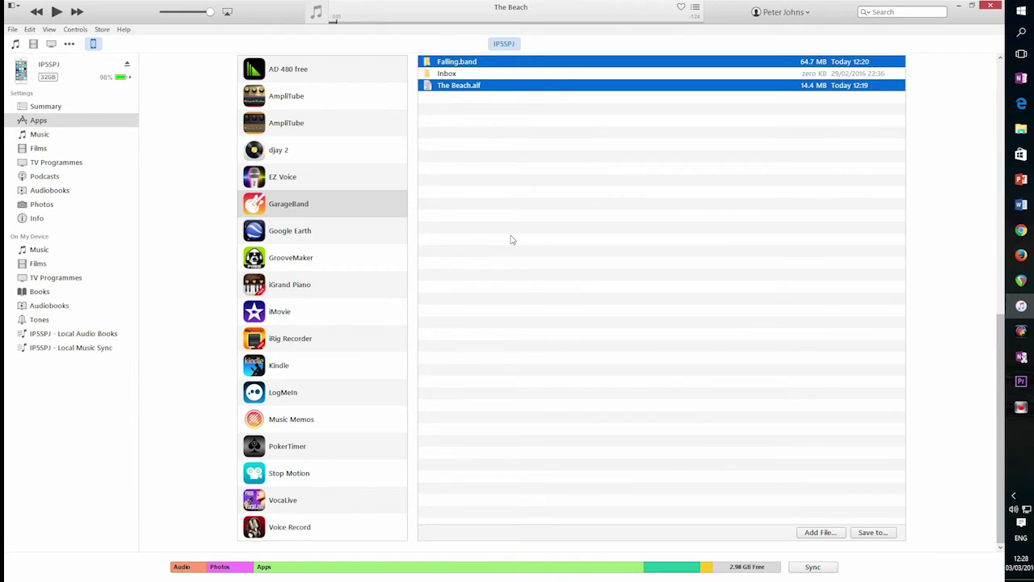
pyautogui.press('Delete')
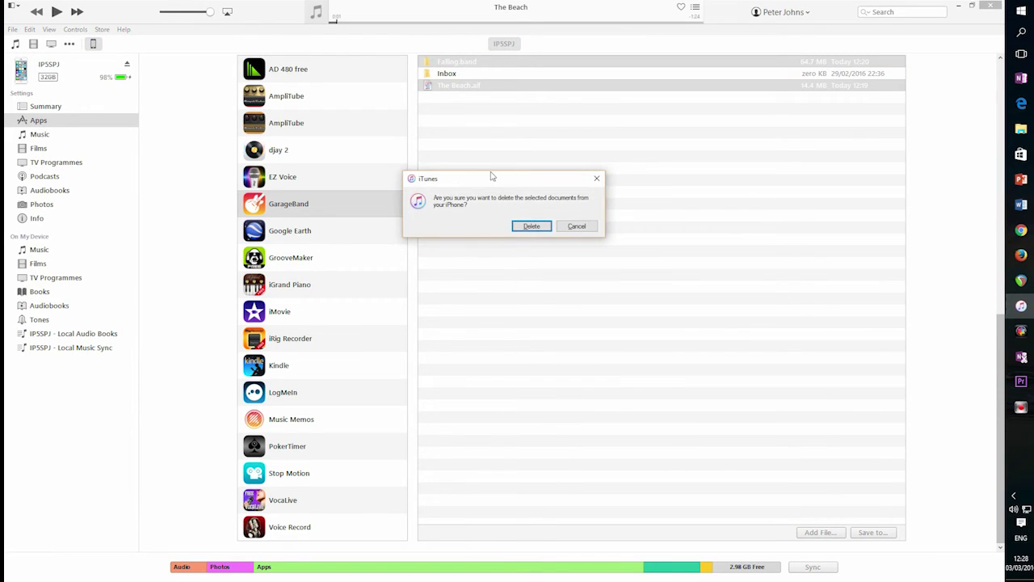
pyautogui.click(576, 227)
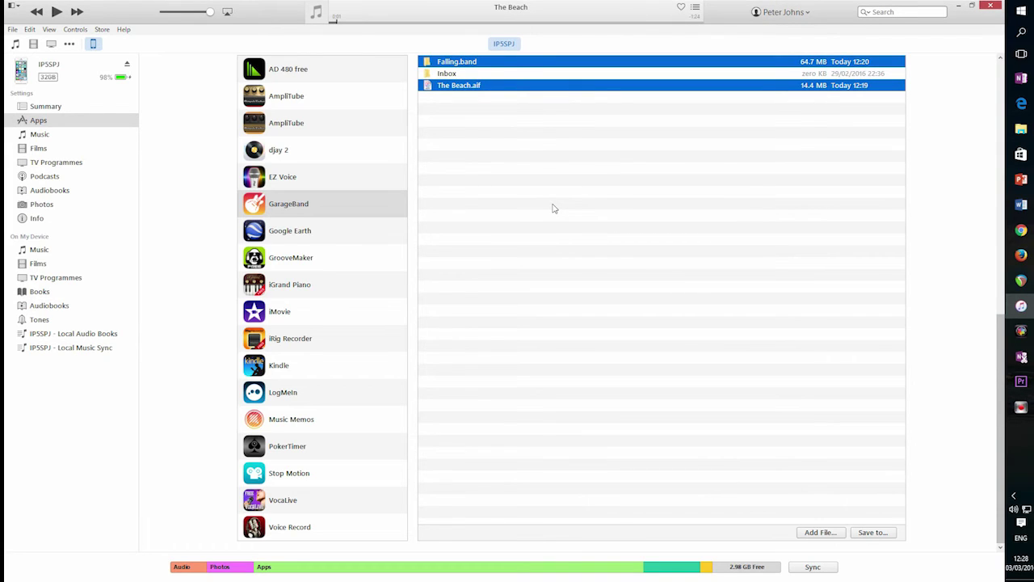
pyautogui.click(466, 84)
pyautogui.click(467, 63)
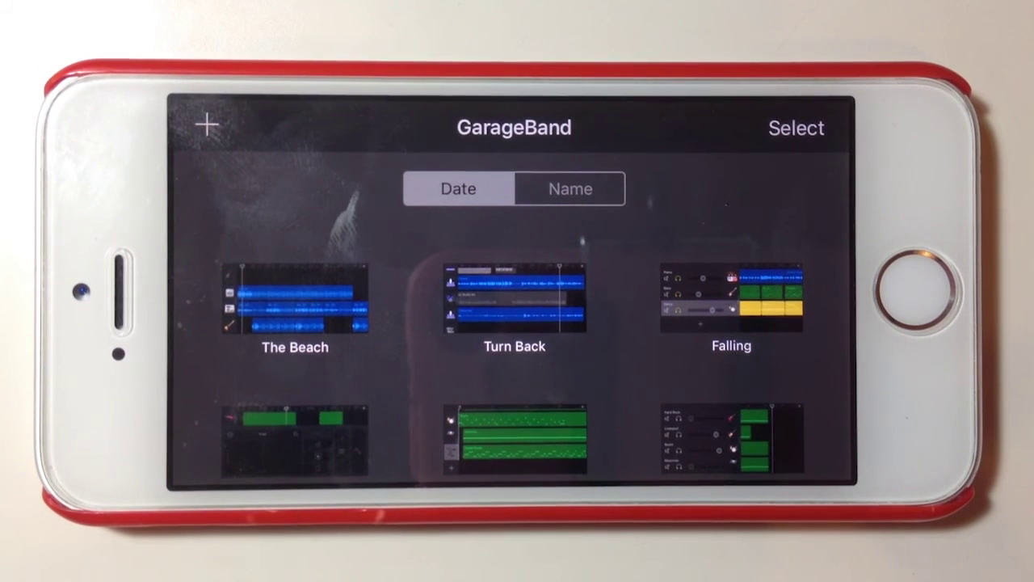
# Switch to GarageBand on the iPhone, delete the Falling song from the song browser and finish selecting
pyautogui.click(715, 287)
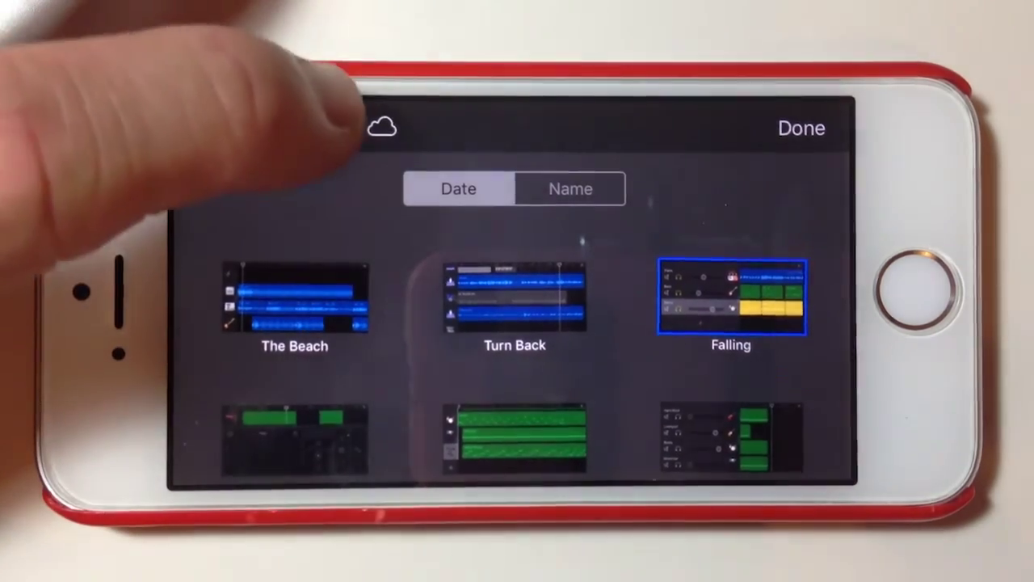
pyautogui.click(324, 124)
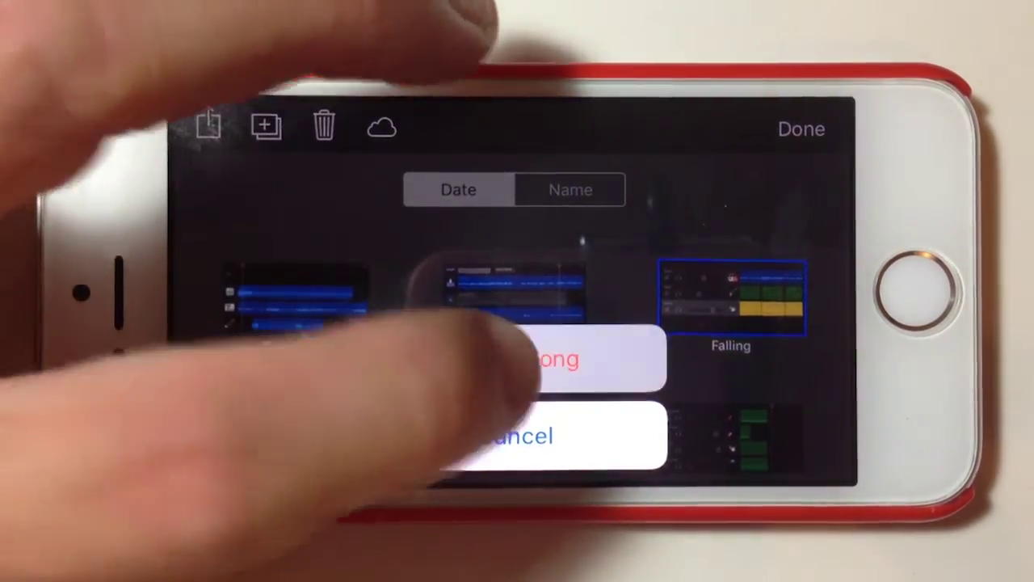
pyautogui.click(484, 358)
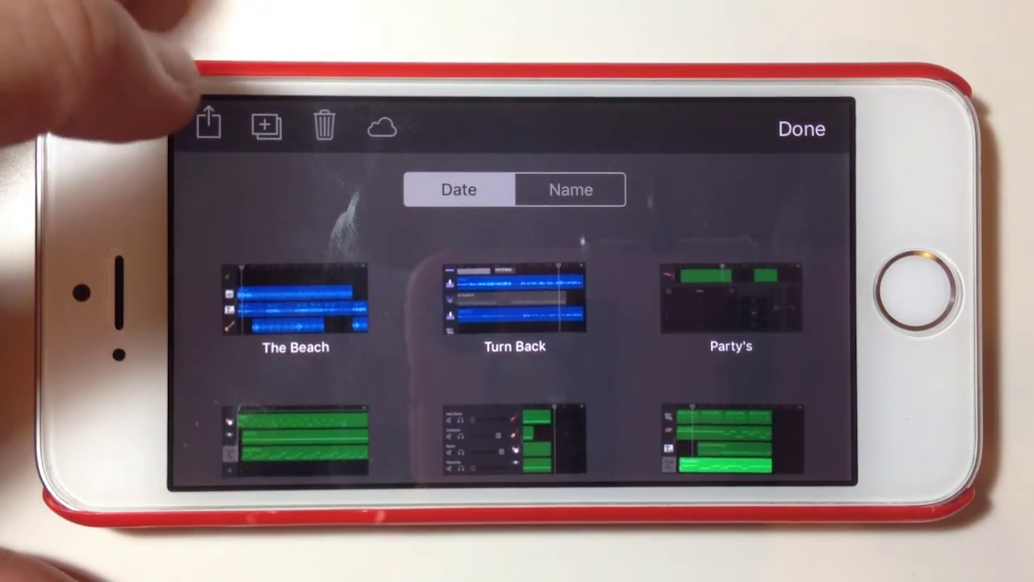
pyautogui.click(801, 128)
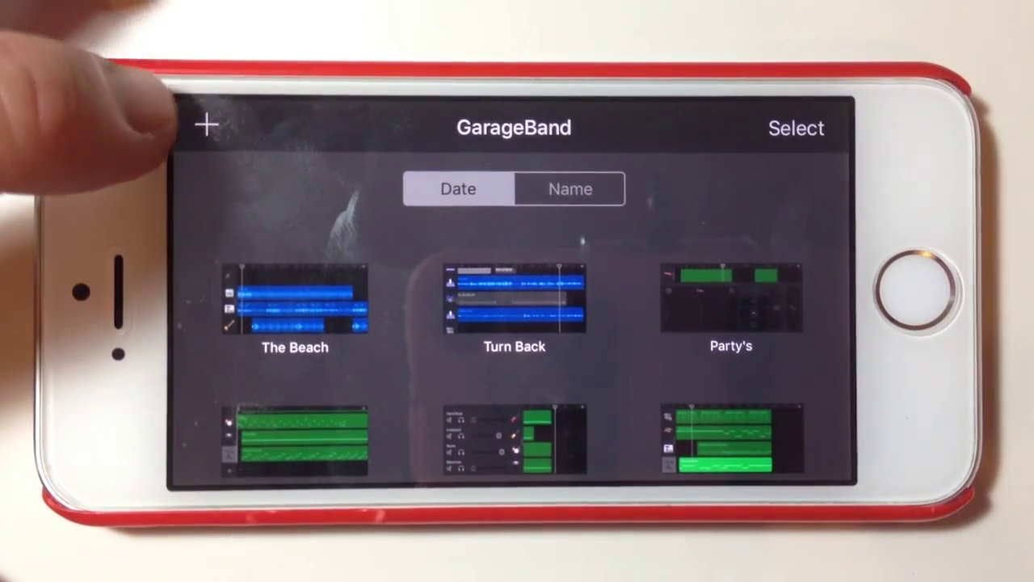
# Import the Falling song back into GarageBand by copying it from iTunes File Sharing
pyautogui.click(207, 125)
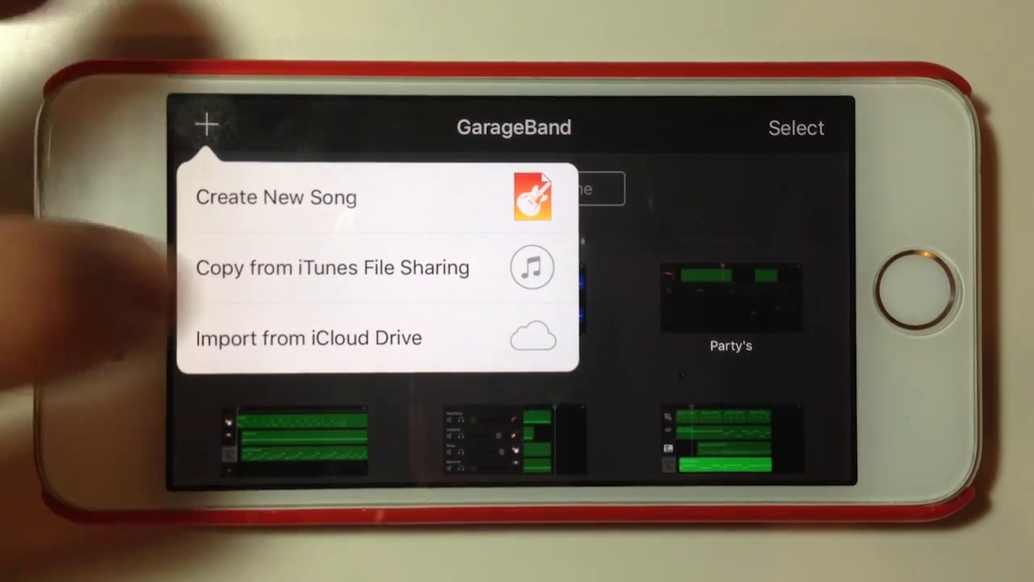
pyautogui.click(332, 267)
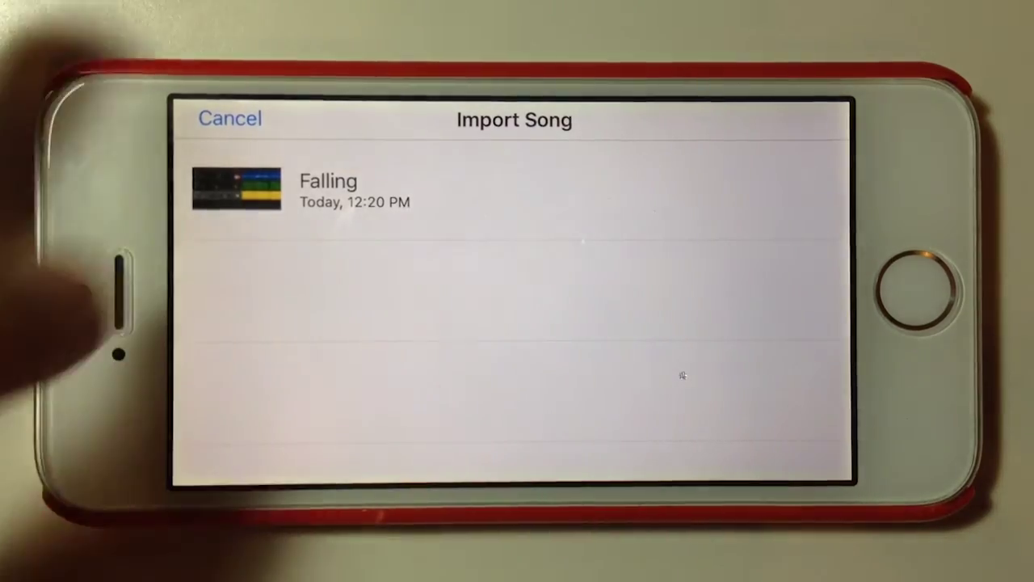
pyautogui.click(327, 189)
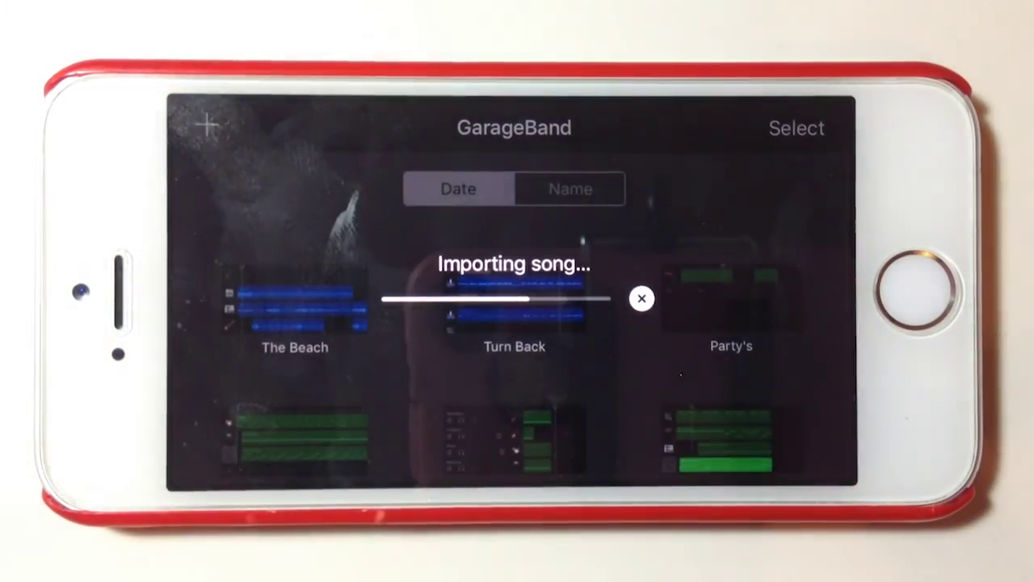